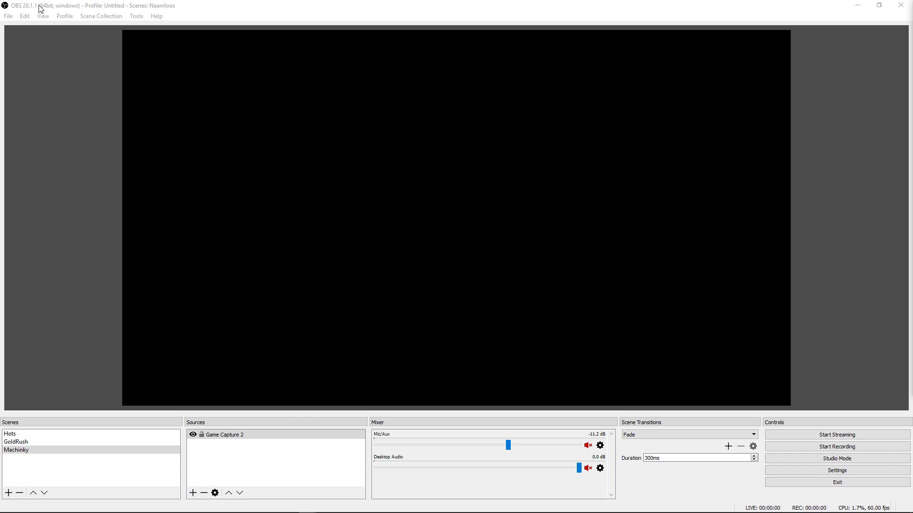
# Review the audio device settings, the advanced recording output settings and the audio track output settings.
pyautogui.click(8, 16)
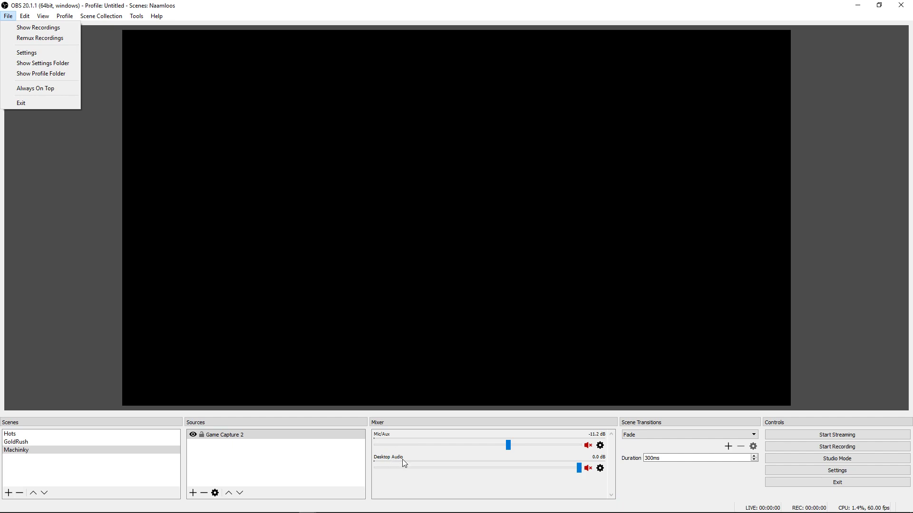
pyautogui.click(60, 52)
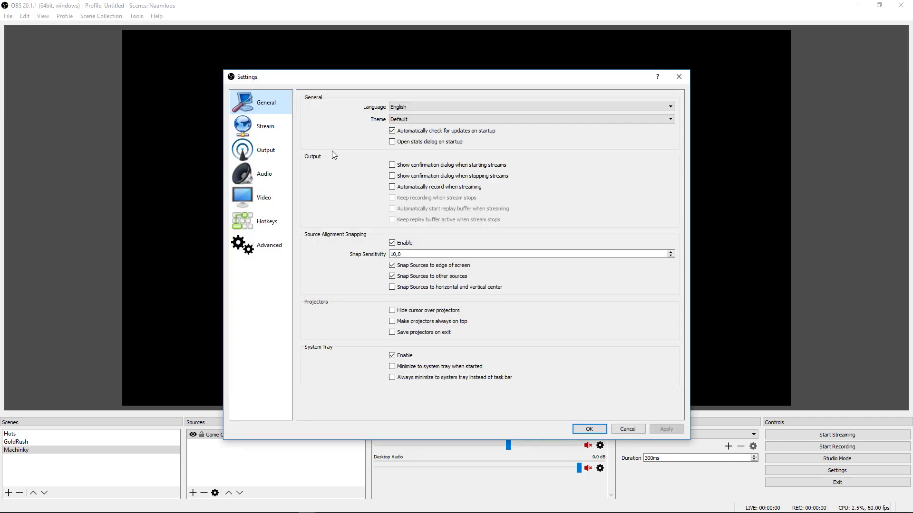
pyautogui.click(274, 175)
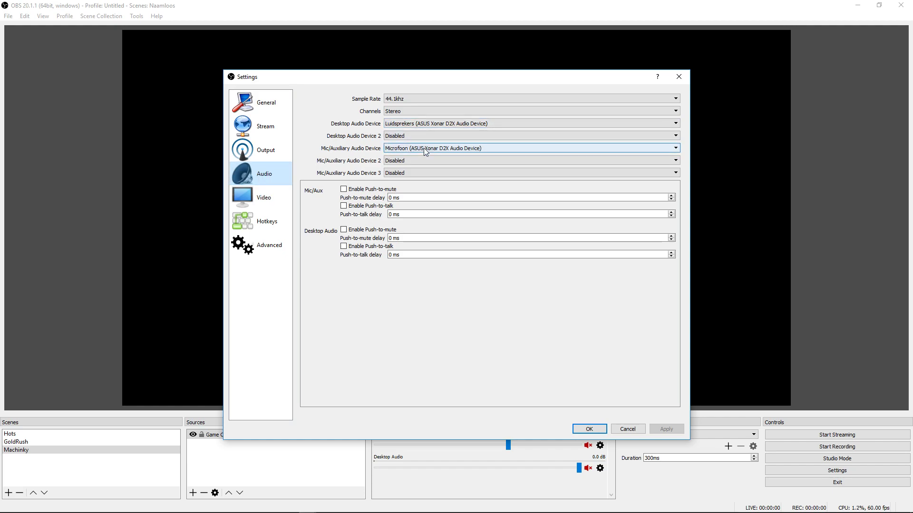
pyautogui.click(265, 151)
pyautogui.click(349, 120)
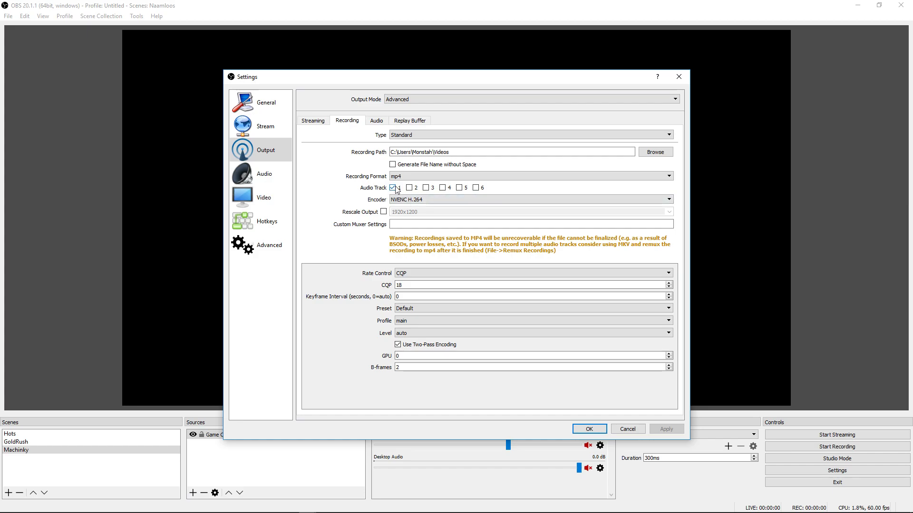
pyautogui.click(379, 121)
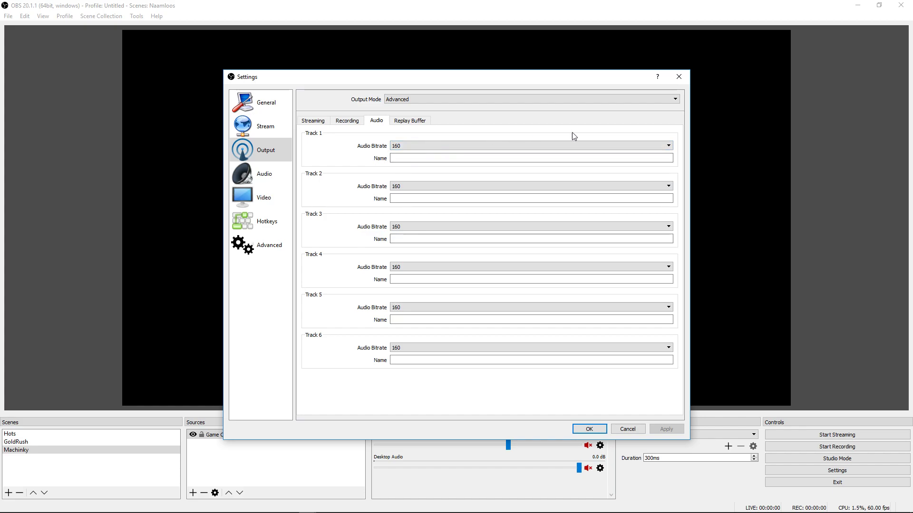
pyautogui.click(679, 78)
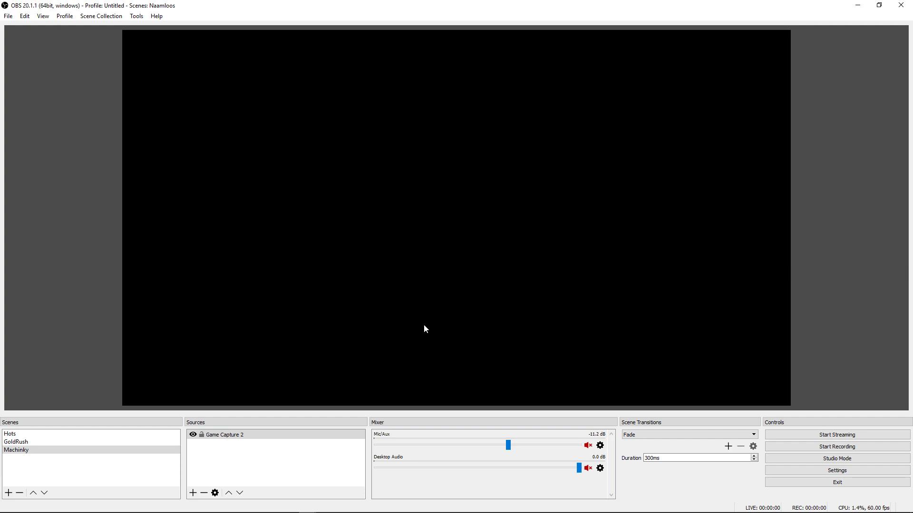
# Toggle tracks 1 and 2 for Desktop Audio and track 2 for Mic/Aux in the advanced audio properties.
pyautogui.rightClick(438, 434)
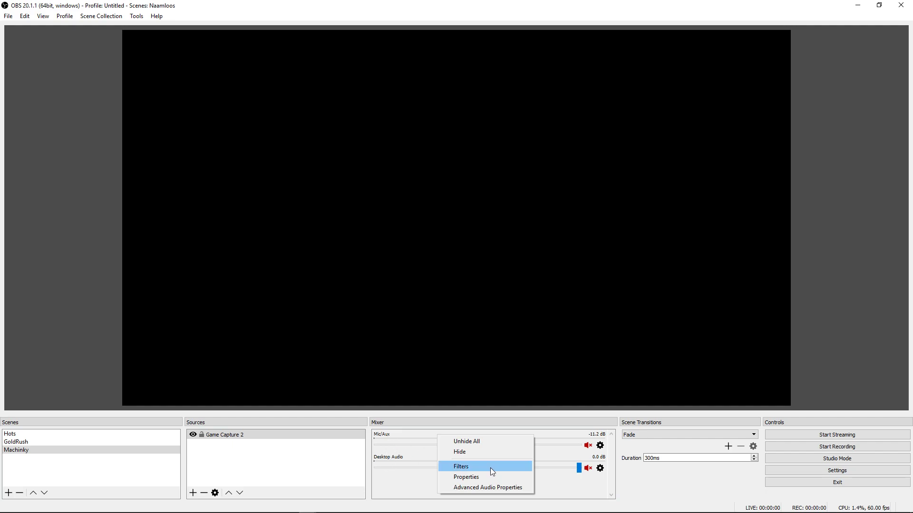
pyautogui.click(515, 490)
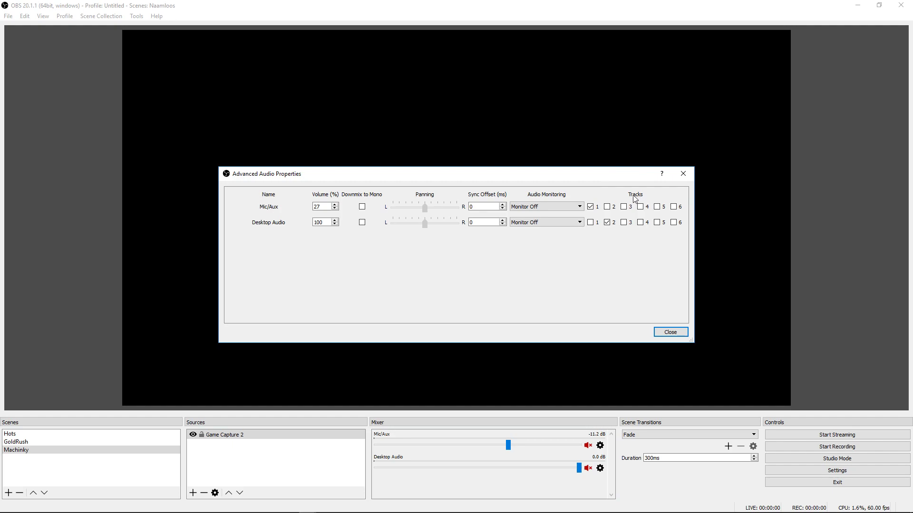
pyautogui.click(591, 225)
pyautogui.click(609, 224)
pyautogui.click(607, 224)
pyautogui.click(607, 207)
pyautogui.click(590, 222)
pyautogui.click(607, 207)
pyautogui.click(590, 223)
pyautogui.click(607, 223)
pyautogui.click(670, 332)
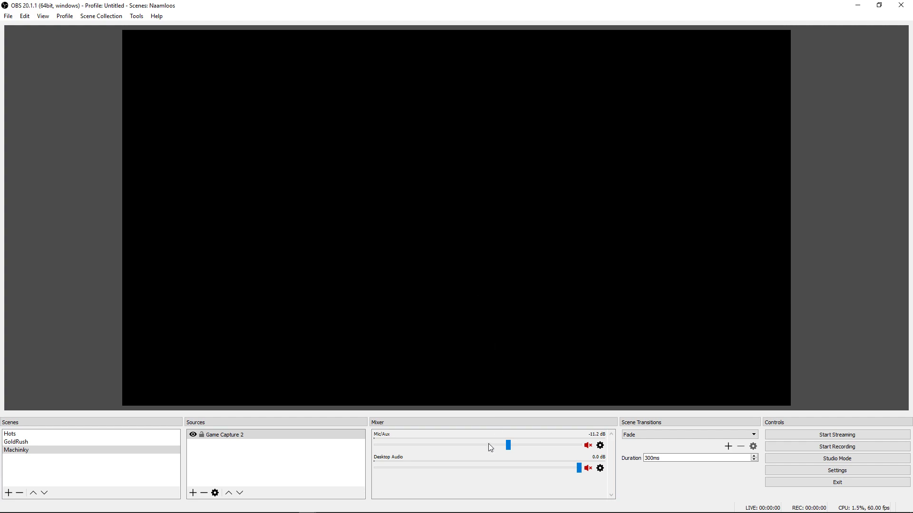
# Set the attack time of the Mic/Aux Noise Gate filter to 1 millisecond.
pyautogui.rightClick(438, 438)
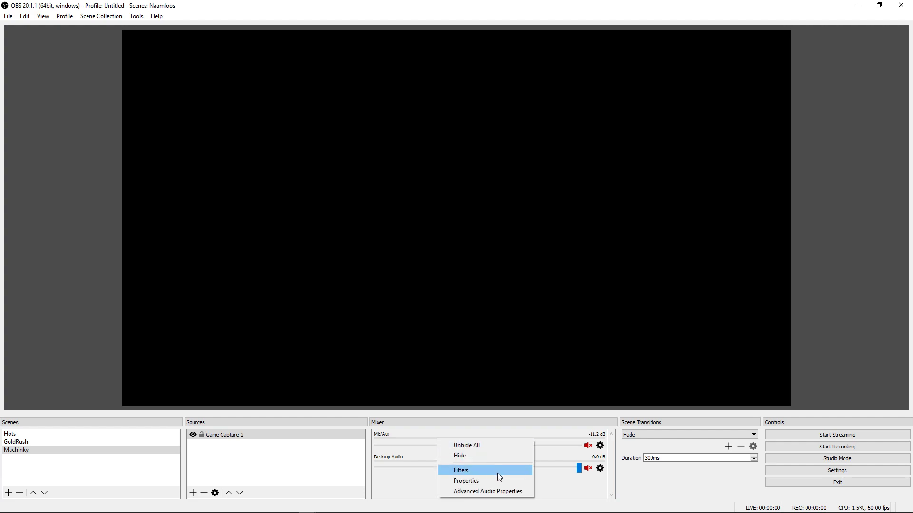
pyautogui.click(514, 472)
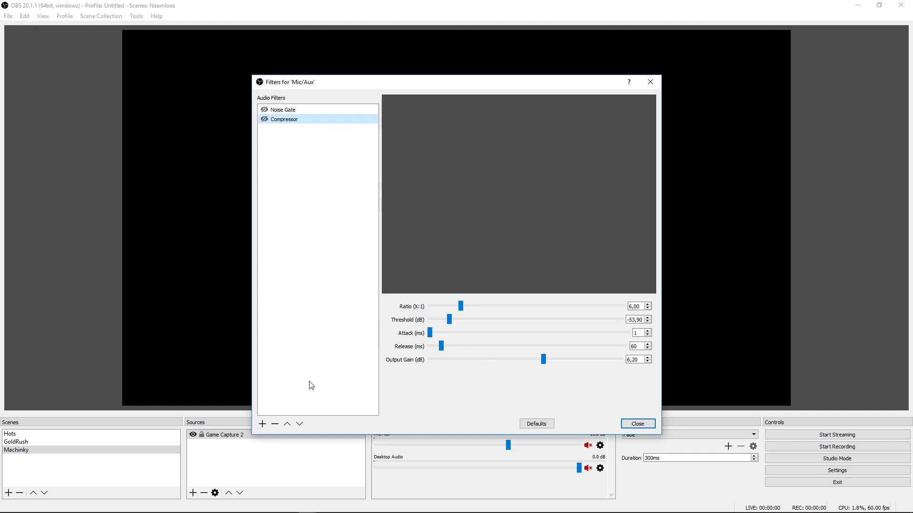
pyautogui.click(262, 424)
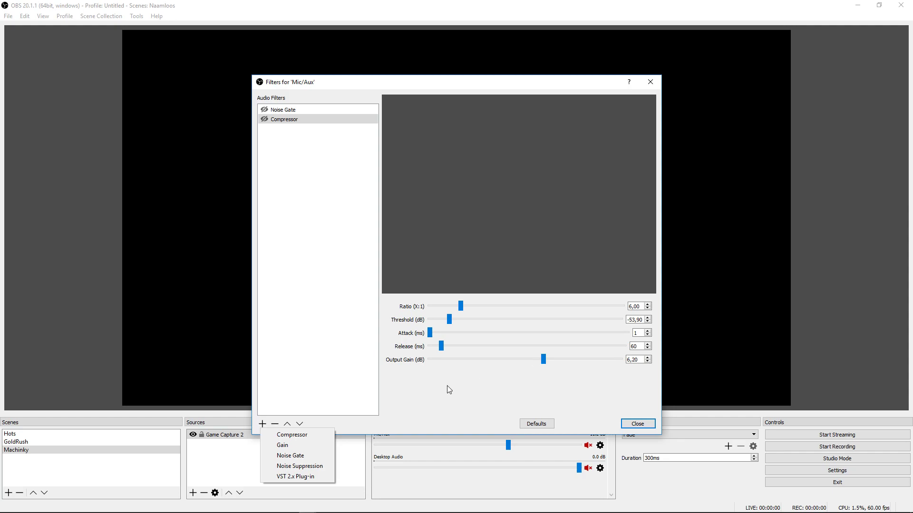
pyautogui.click(305, 110)
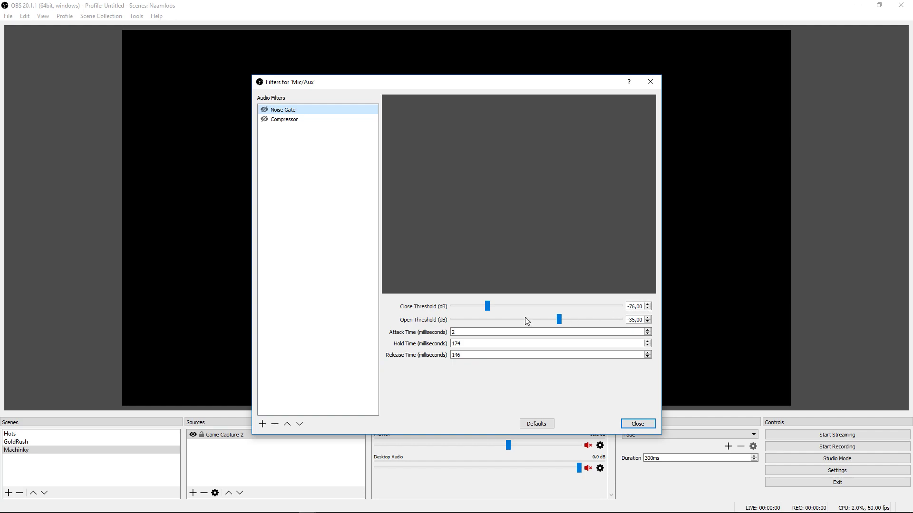
pyautogui.click(647, 335)
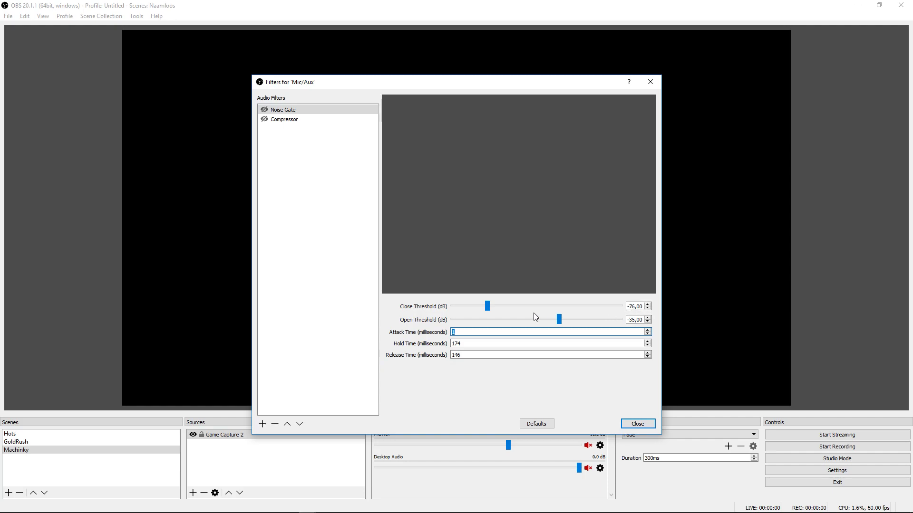
pyautogui.click(262, 424)
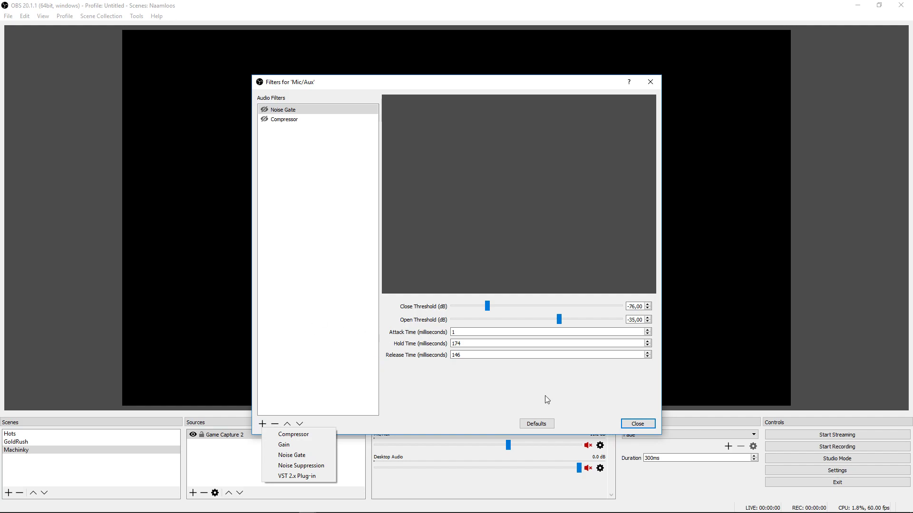
pyautogui.click(581, 388)
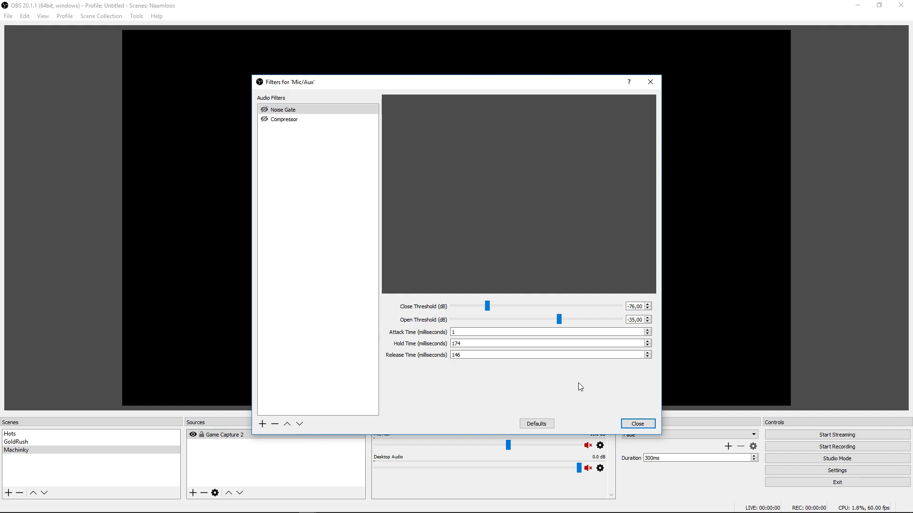
pyautogui.click(637, 424)
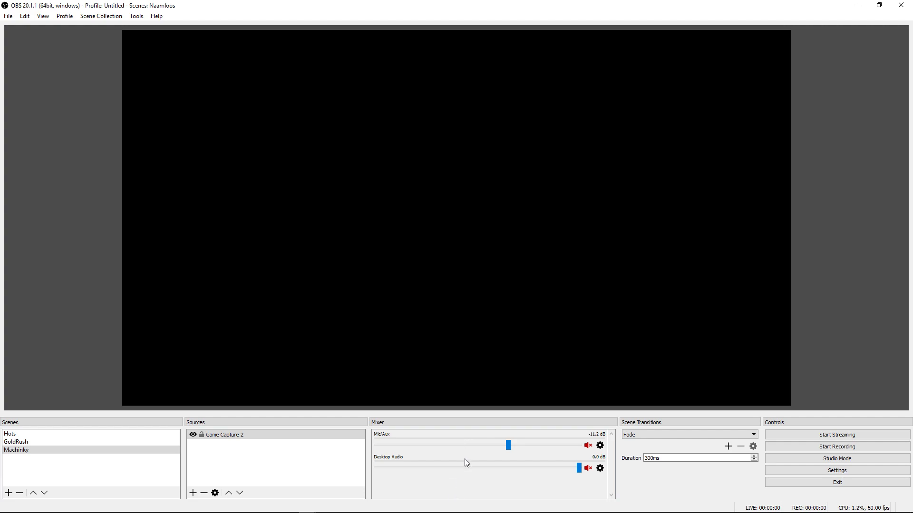
# Switch to Notepad++ and examine the ffmpeg command's input file, filter_complex option and amerge expression.
pyautogui.hotkey('alt', 'Tab')
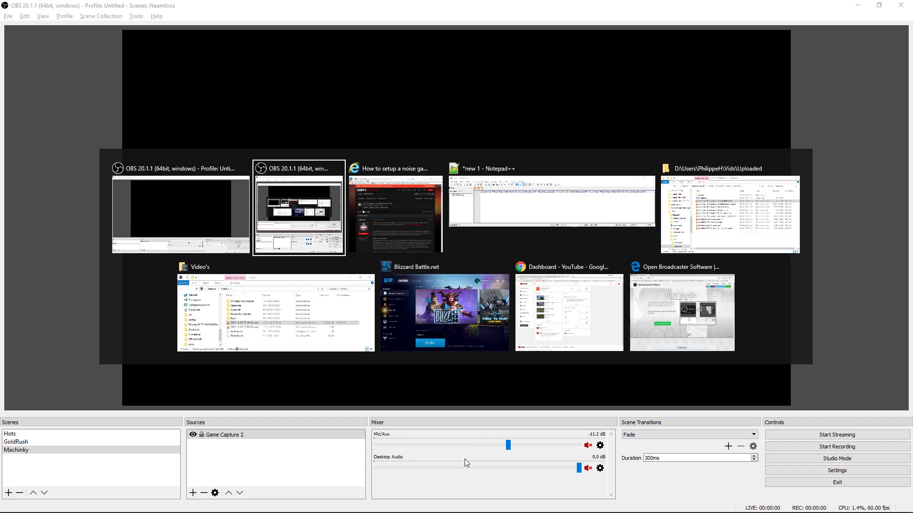
pyautogui.press('Tab')
pyautogui.press('Tab')
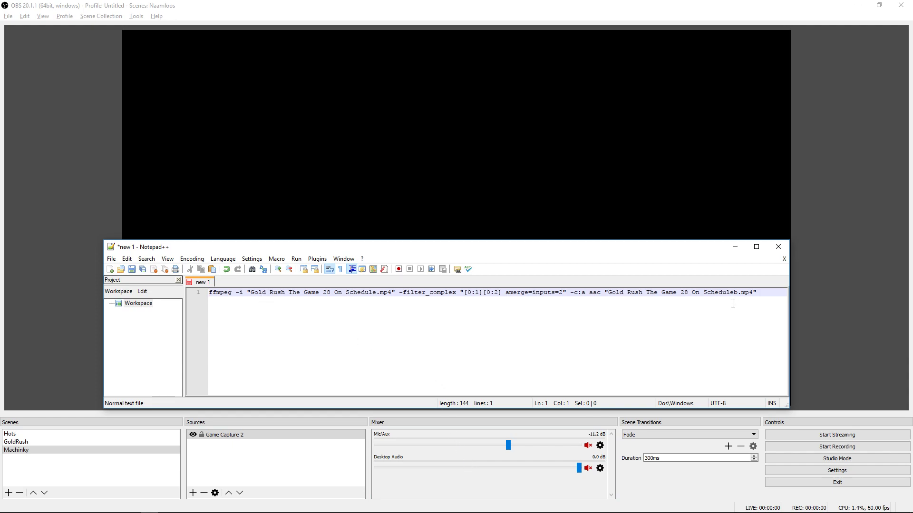
pyautogui.moveTo(770, 292); pyautogui.dragTo(189, 284)
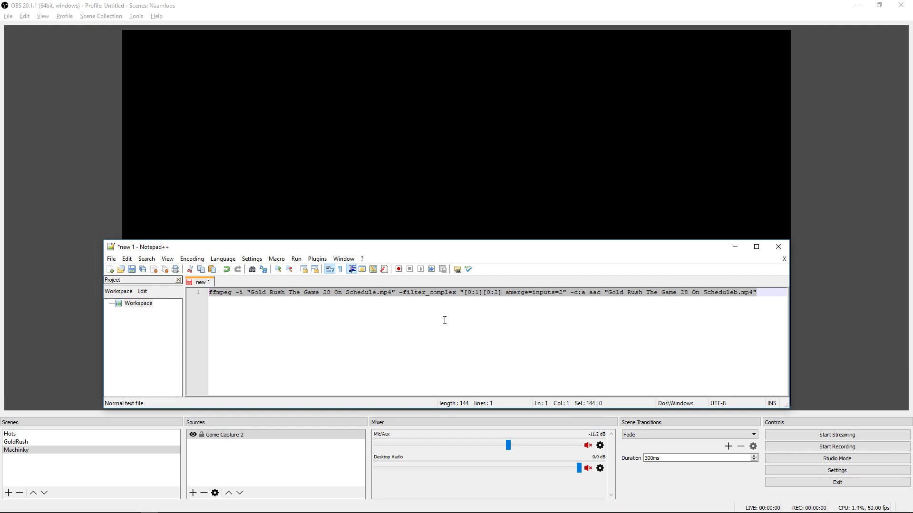
pyautogui.press('End')
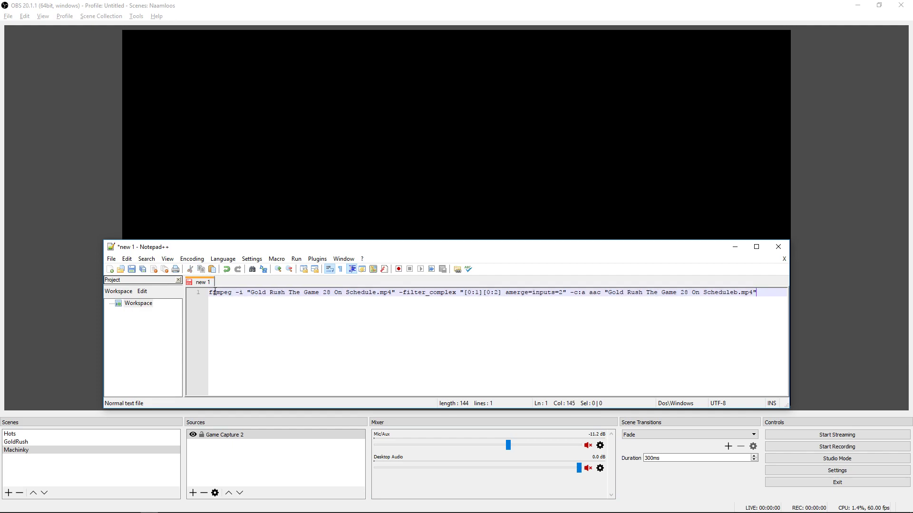
pyautogui.moveTo(247, 293); pyautogui.dragTo(396, 290)
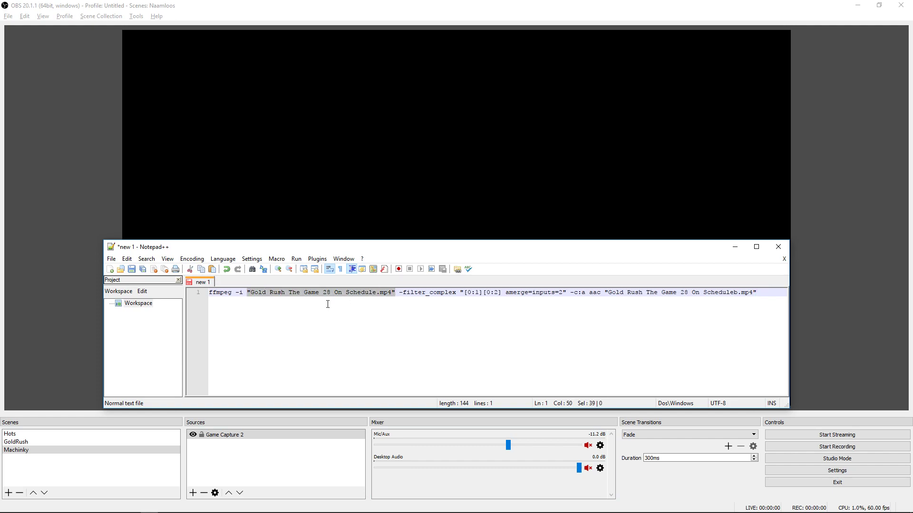
pyautogui.moveTo(236, 292); pyautogui.dragTo(456, 293)
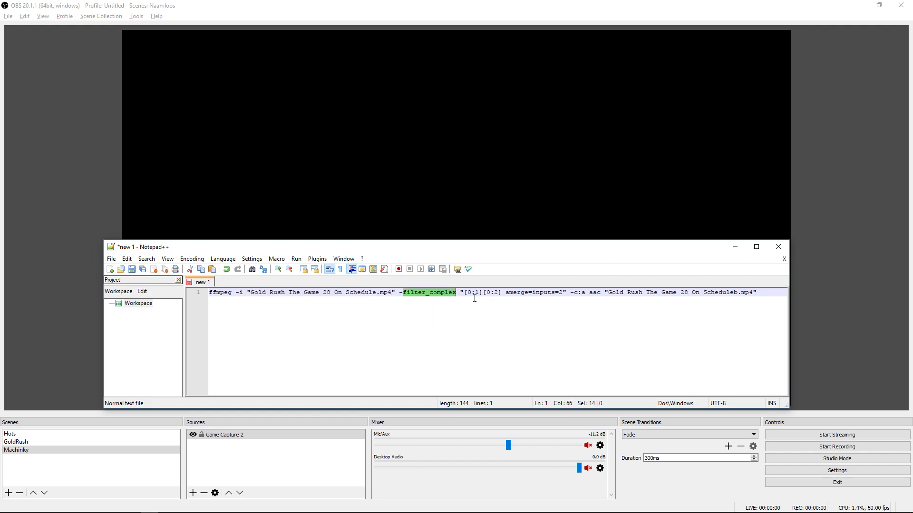
pyautogui.moveTo(460, 292); pyautogui.dragTo(569, 289)
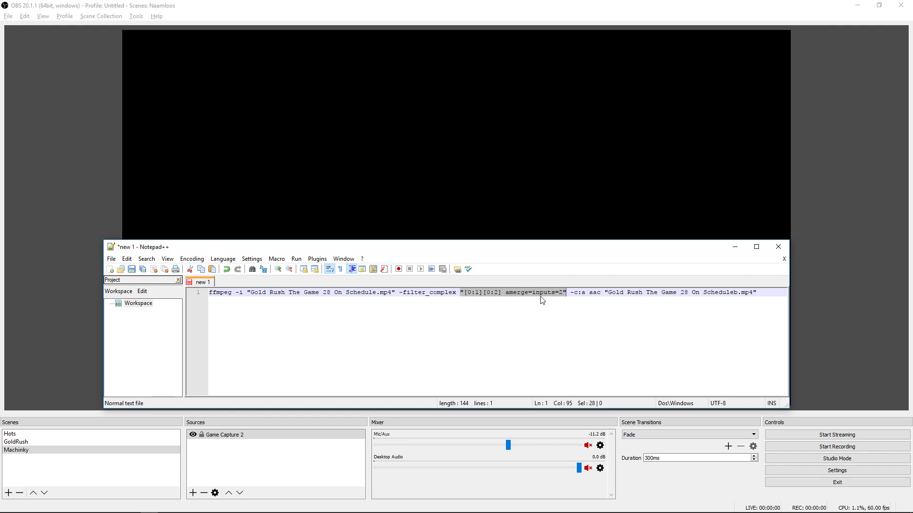
pyautogui.moveTo(509, 293); pyautogui.dragTo(561, 293)
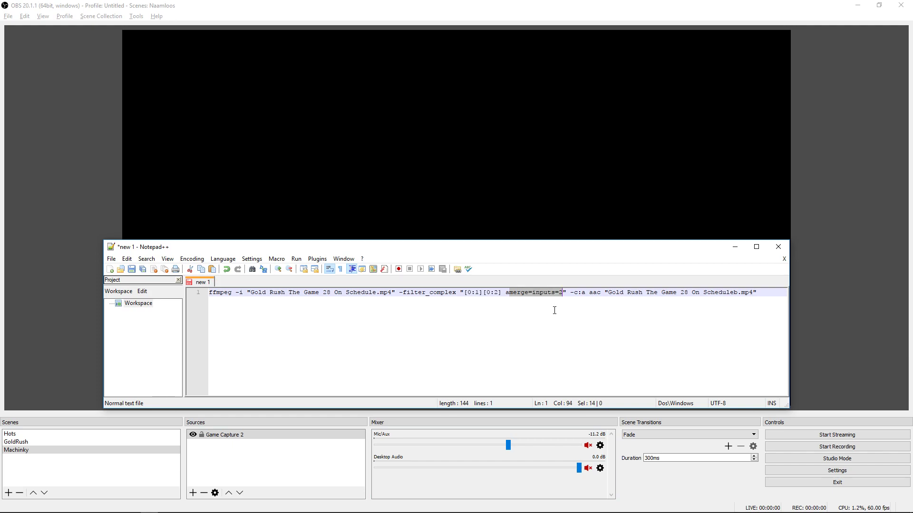
pyautogui.moveTo(509, 293); pyautogui.dragTo(562, 293)
pyautogui.moveTo(502, 292); pyautogui.dragTo(556, 291)
# Examine the ffmpeg command's -c:a aac option, compare its input and output file names, and select the whole command.
pyautogui.moveTo(571, 292)
pyautogui.mouseDown()
pyautogui.moveTo(593, 293)
pyautogui.moveTo(585, 294)
pyautogui.mouseUp()
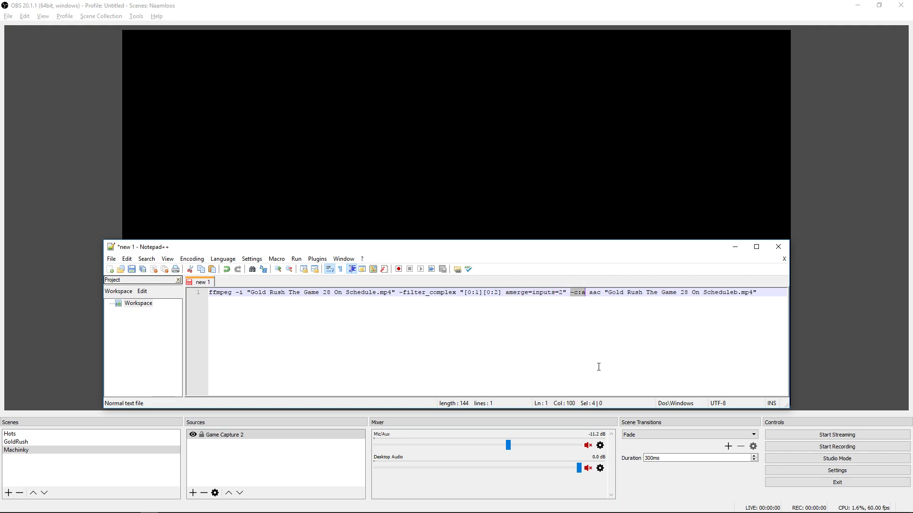
pyautogui.click(584, 292)
pyautogui.moveTo(589, 292); pyautogui.dragTo(605, 293)
pyautogui.doubleClick(598, 293)
pyautogui.click(593, 292)
pyautogui.moveTo(589, 292); pyautogui.dragTo(605, 293)
pyautogui.moveTo(766, 291); pyautogui.dragTo(605, 292)
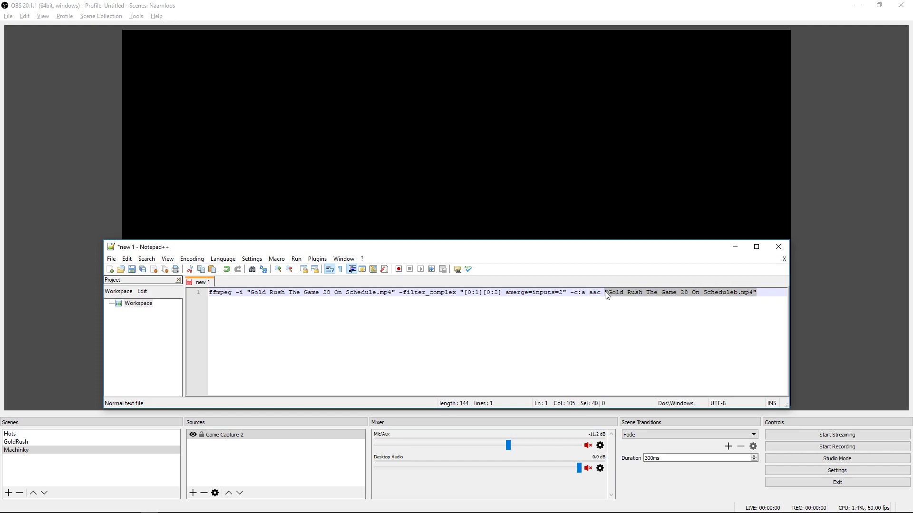
pyautogui.moveTo(247, 292); pyautogui.dragTo(385, 292)
pyautogui.moveTo(398, 293); pyautogui.dragTo(392, 292)
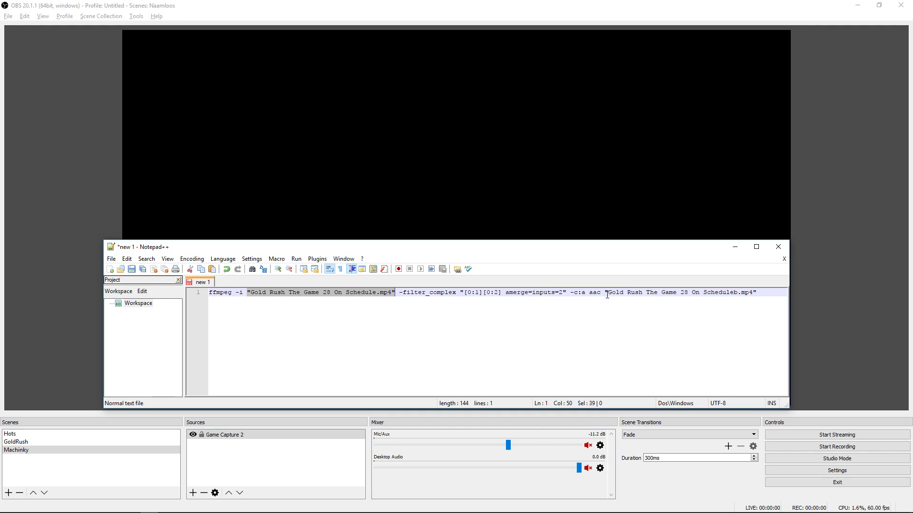
pyautogui.moveTo(604, 292); pyautogui.dragTo(757, 292)
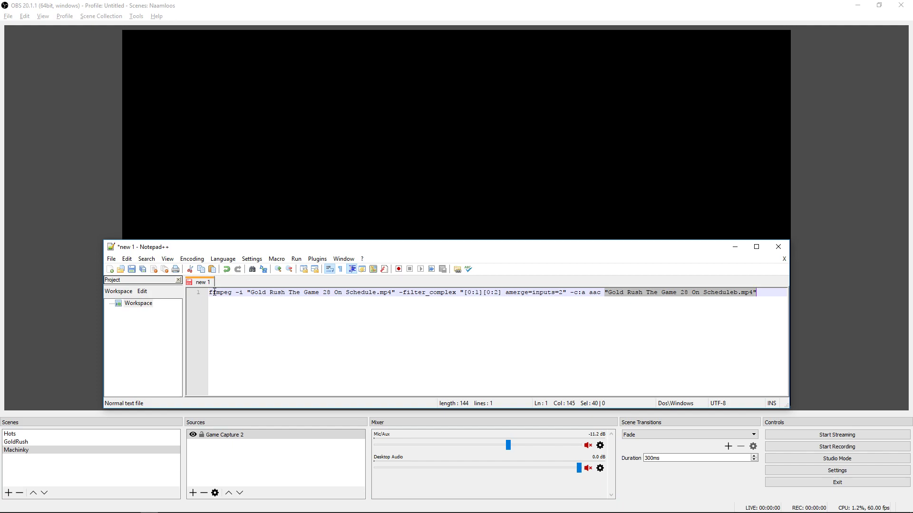
pyautogui.moveTo(210, 292); pyautogui.dragTo(763, 295)
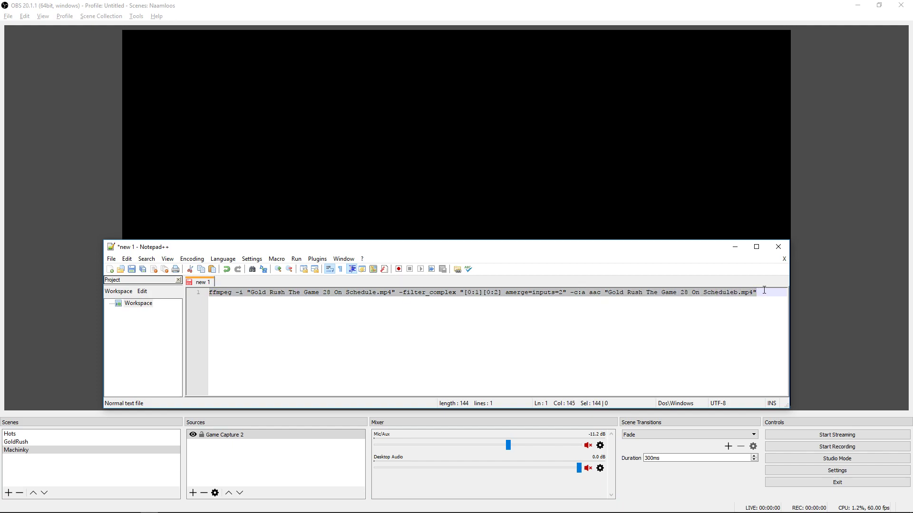